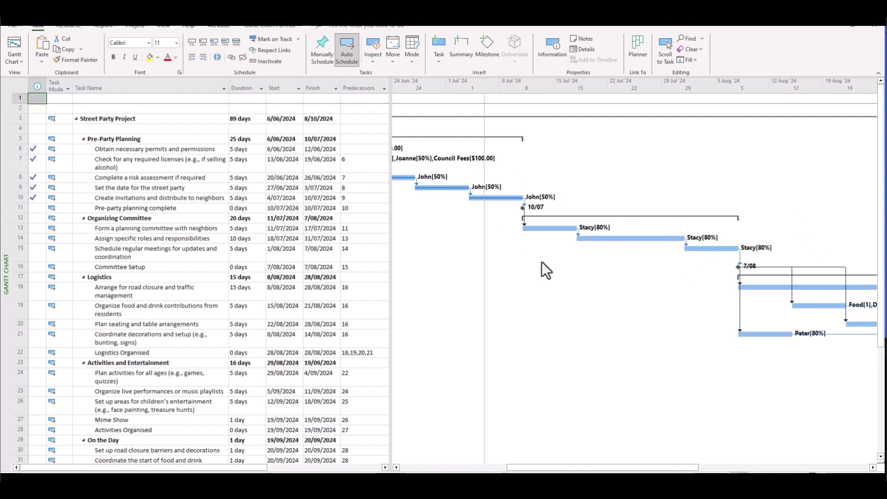
In Bar Styles, clear the Resource Names label shown to the right of the task bars
right_click(608, 182)
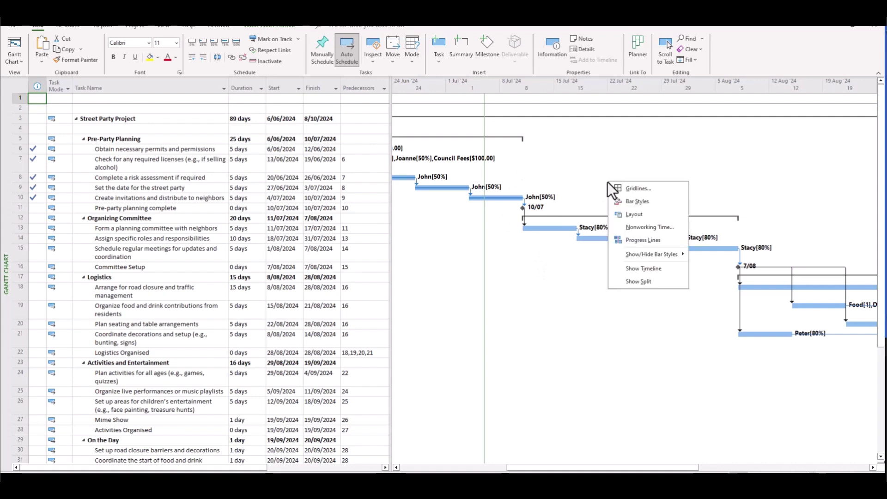
left_click(633, 202)
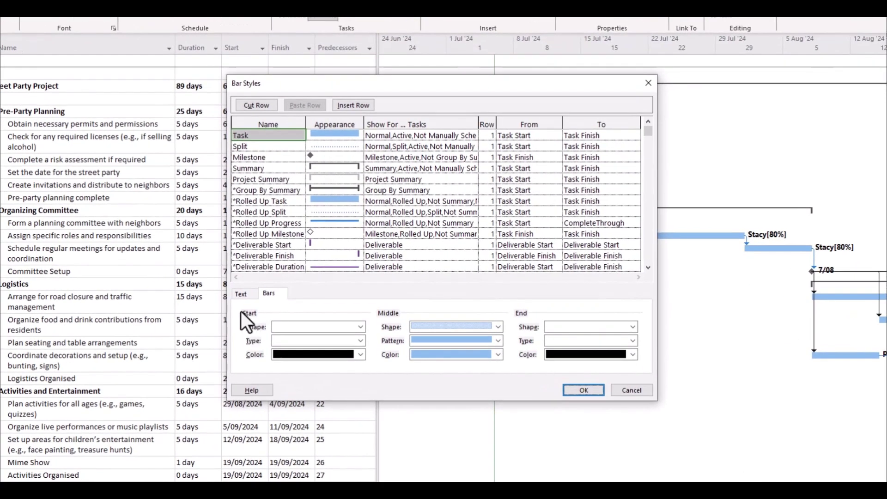
left_click(241, 294)
left_click(342, 331)
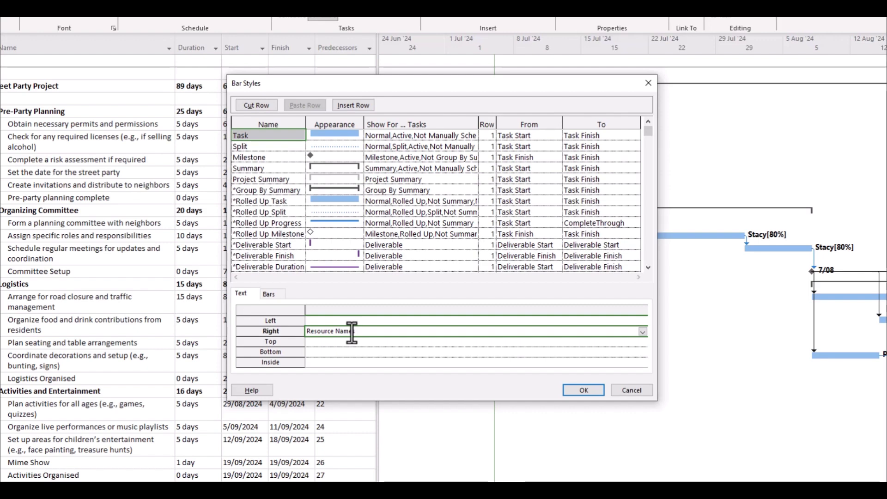
key("Delete")
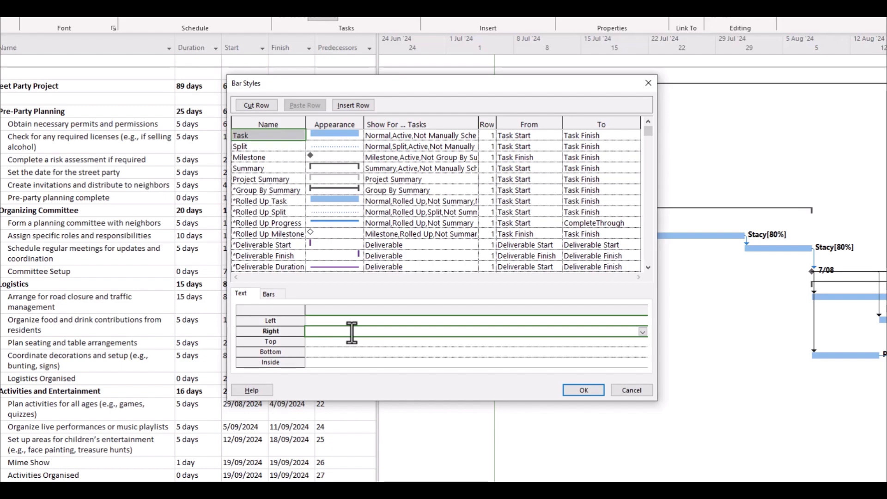
left_click(583, 389)
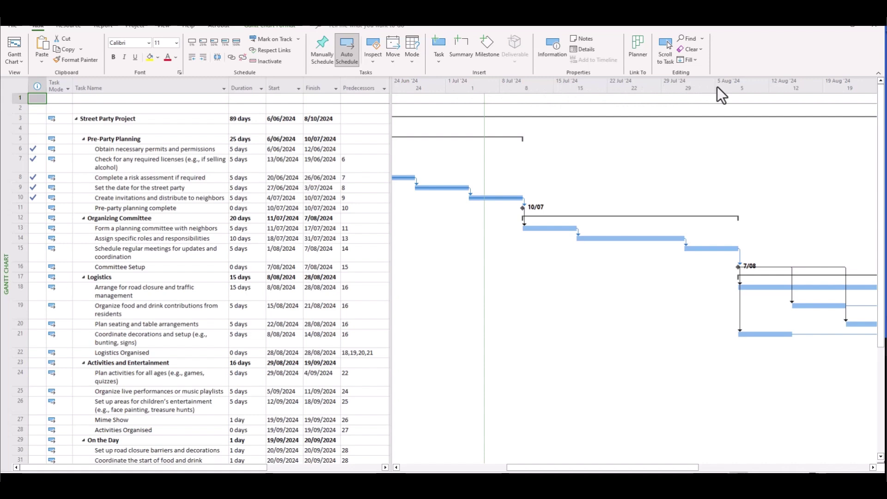
Set the Gantt timescale to show one tier with Months as the units
right_click(541, 85)
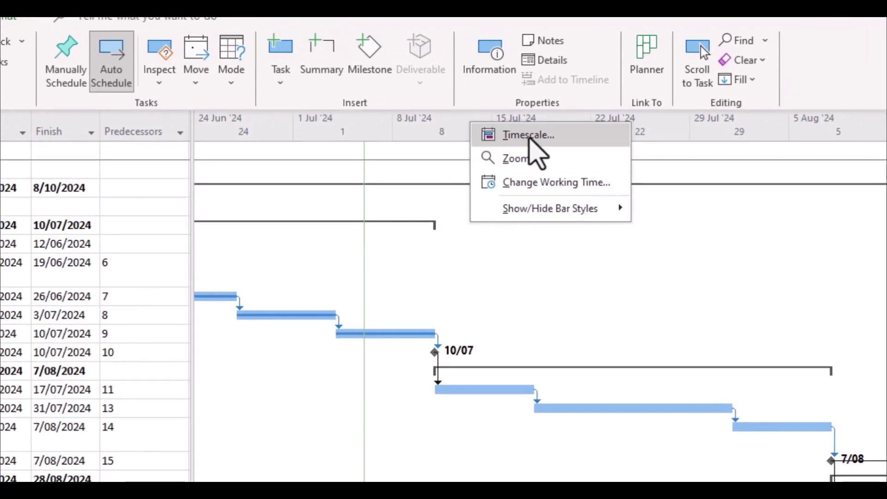
key("Escape")
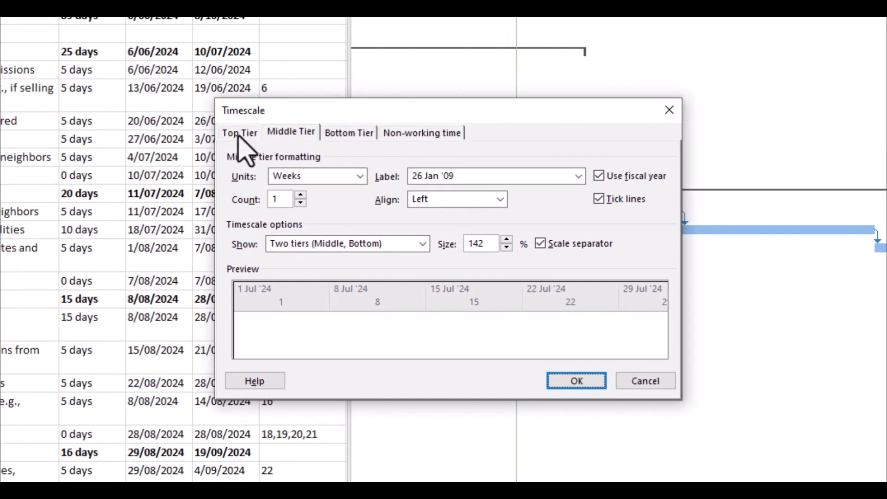
left_click(423, 243)
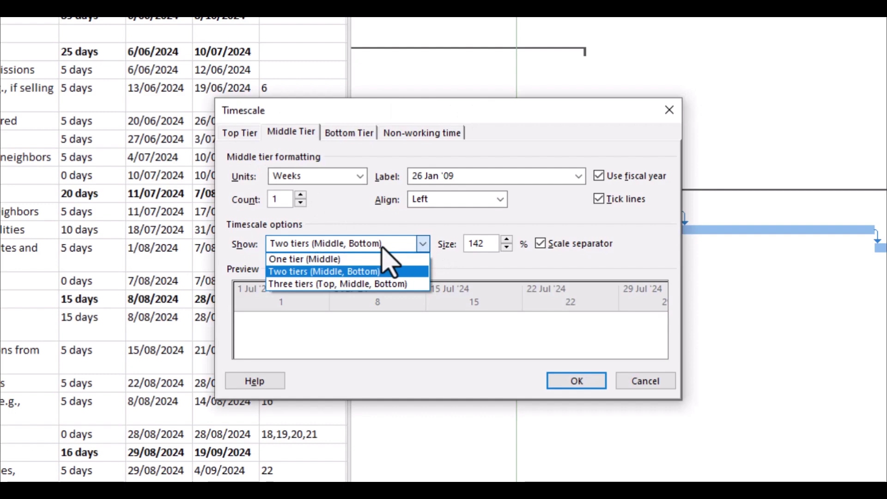
left_click(303, 260)
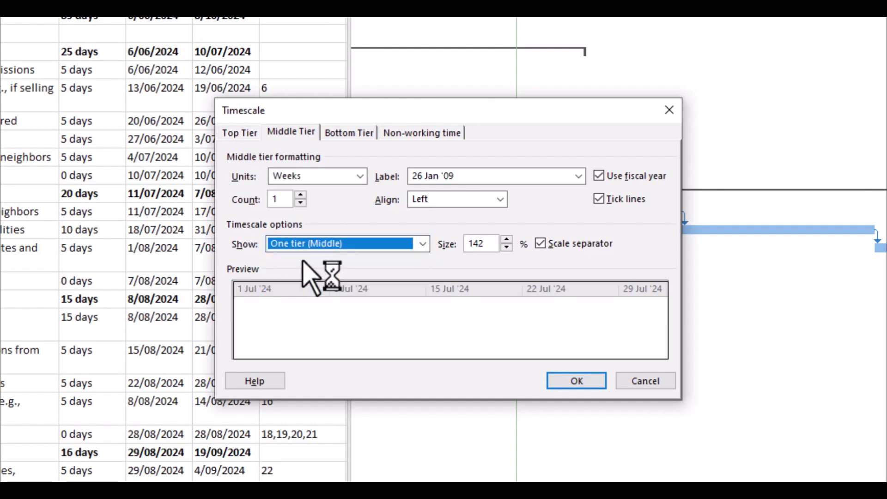
left_click(360, 177)
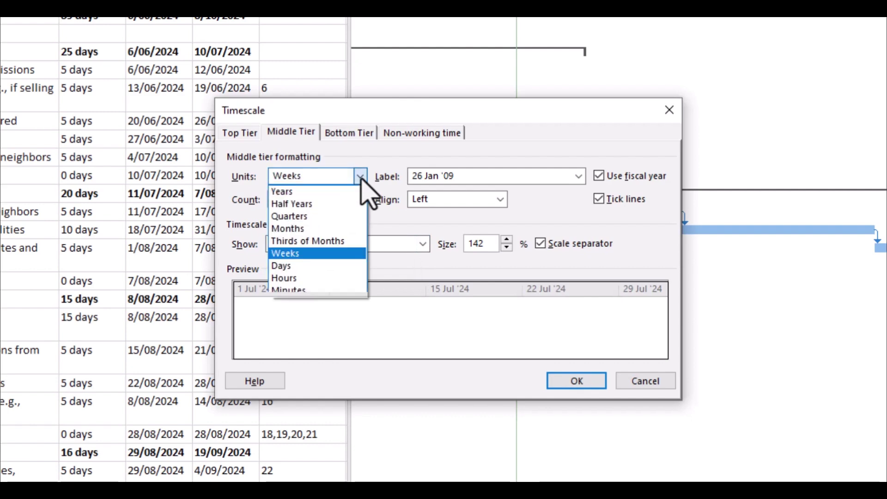
left_click(308, 228)
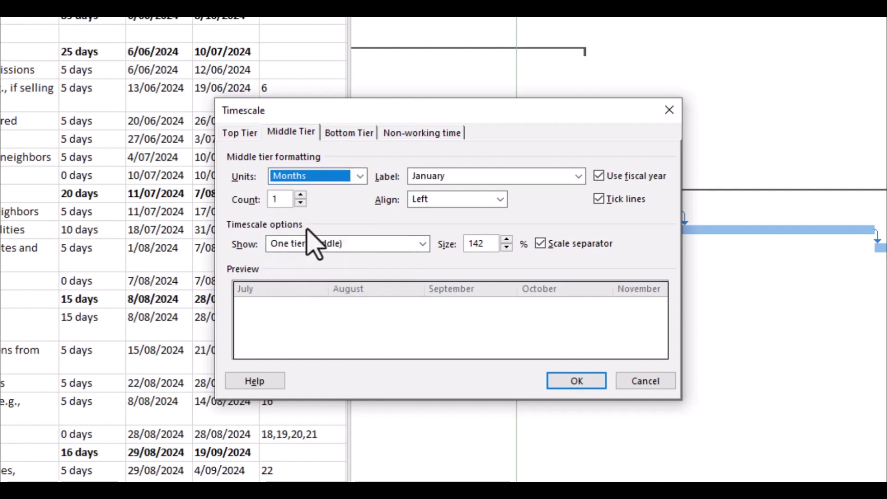
left_click(576, 382)
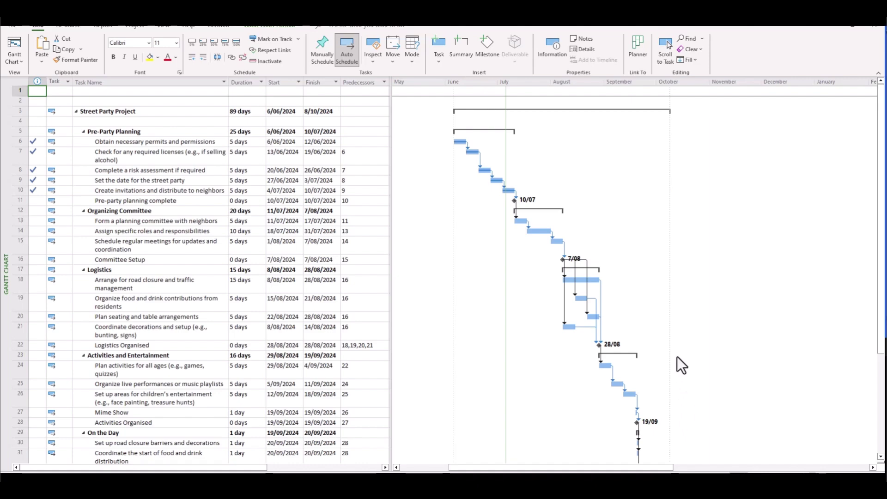
scroll(675, 354, "down", 5)
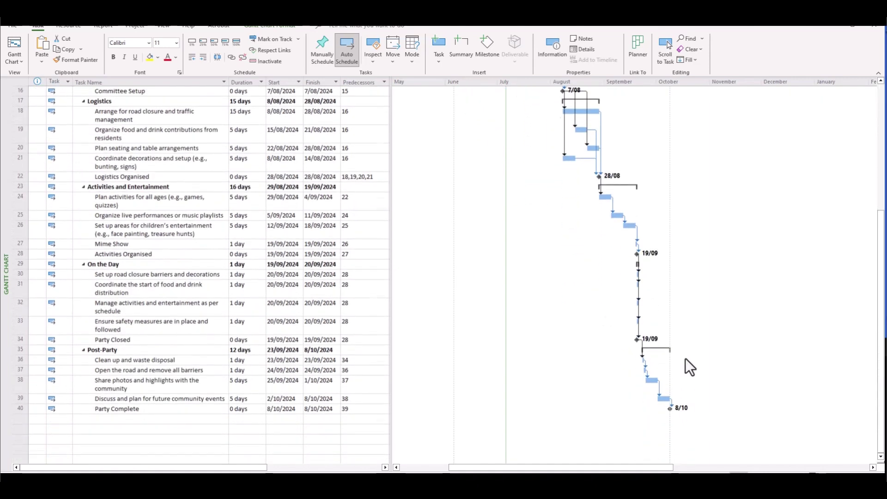
scroll(685, 359, "up", 4)
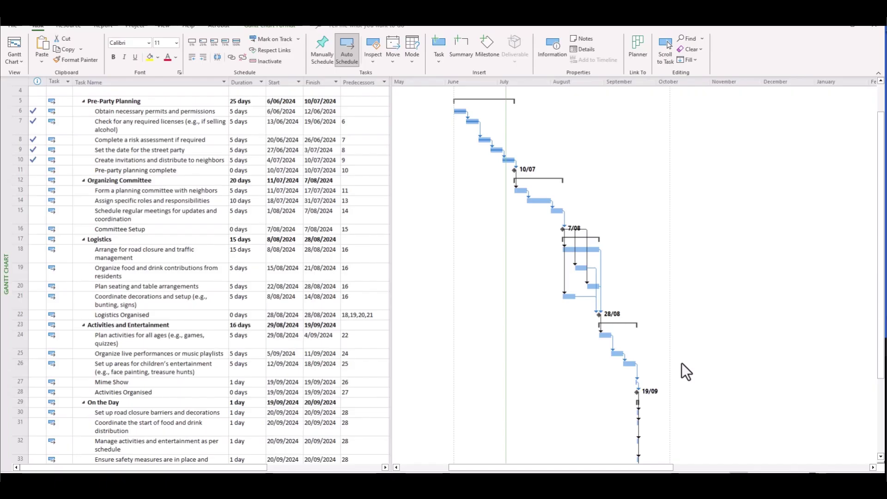
left_click(30, 193)
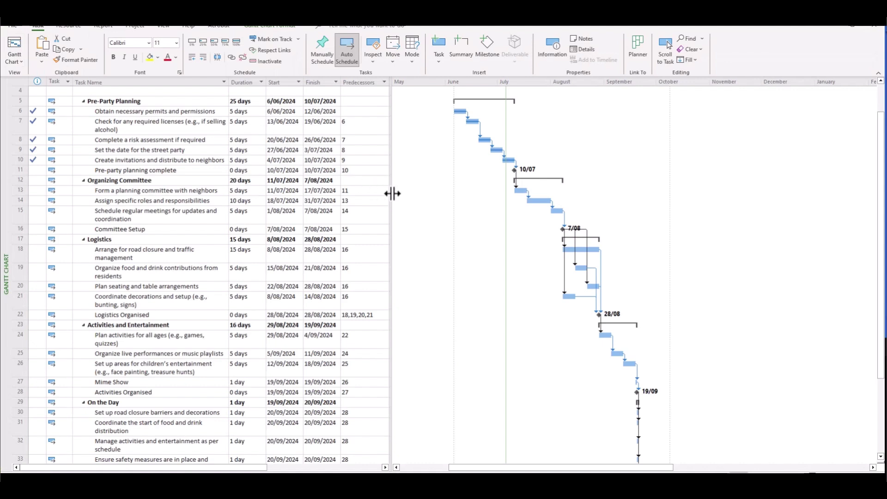
Drag the split bar left to widen the chart and hide the Duration column
left_click_drag(387, 194, 344, 199)
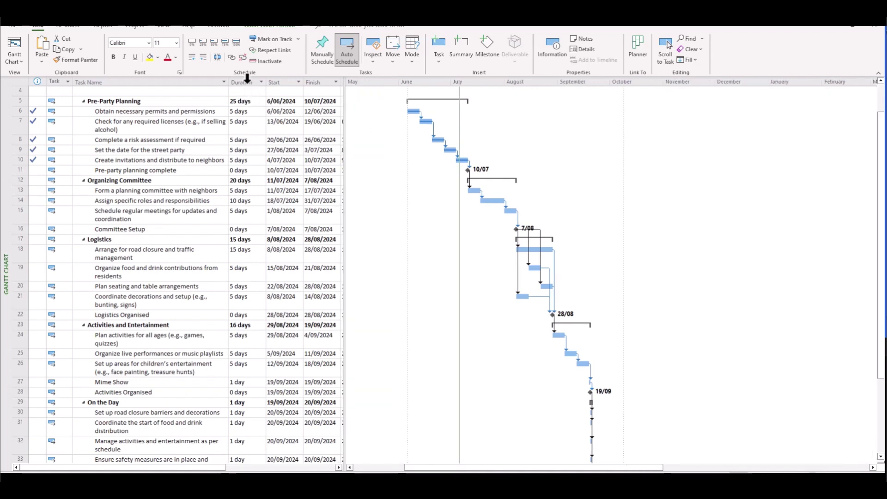
left_click(246, 79)
right_click(245, 79)
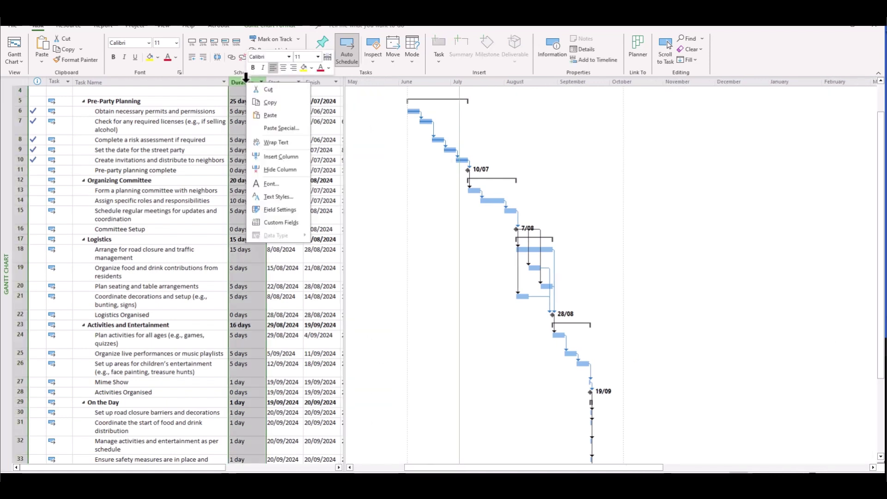
left_click(275, 170)
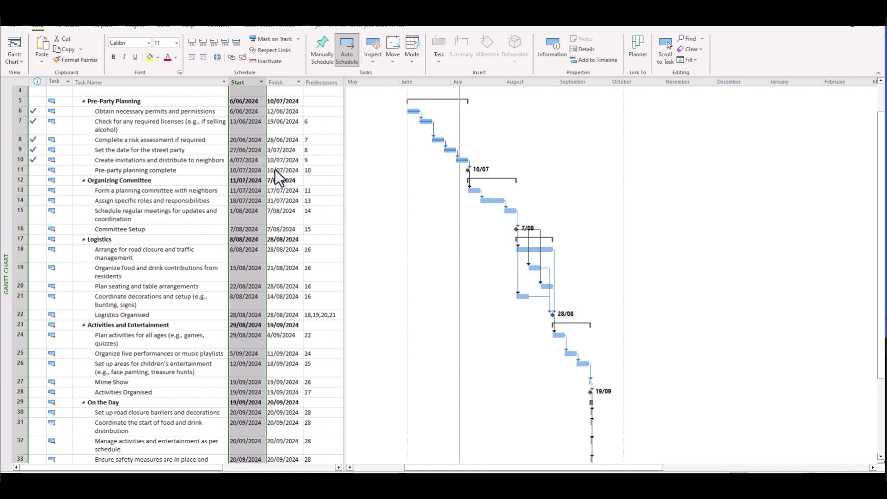
Re-insert Duration before Start, hide it again, then shrink the table and narrow Task Mode
left_click(247, 81)
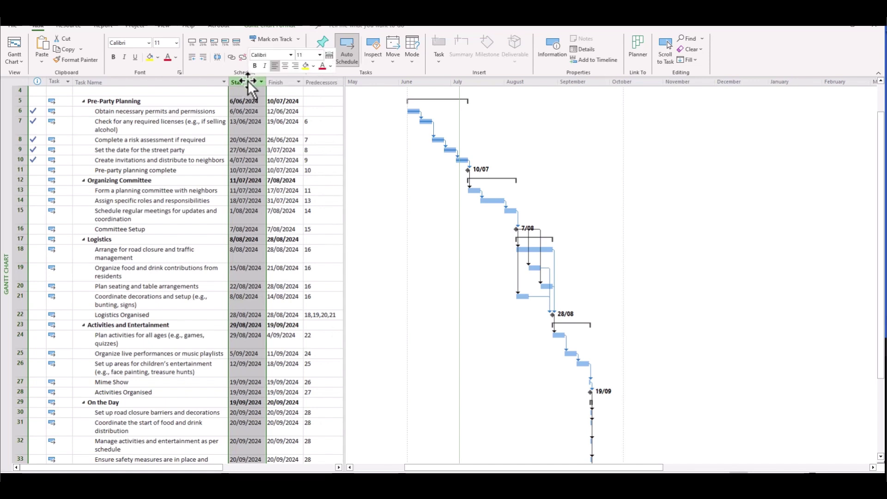
right_click(248, 80)
left_click(283, 156)
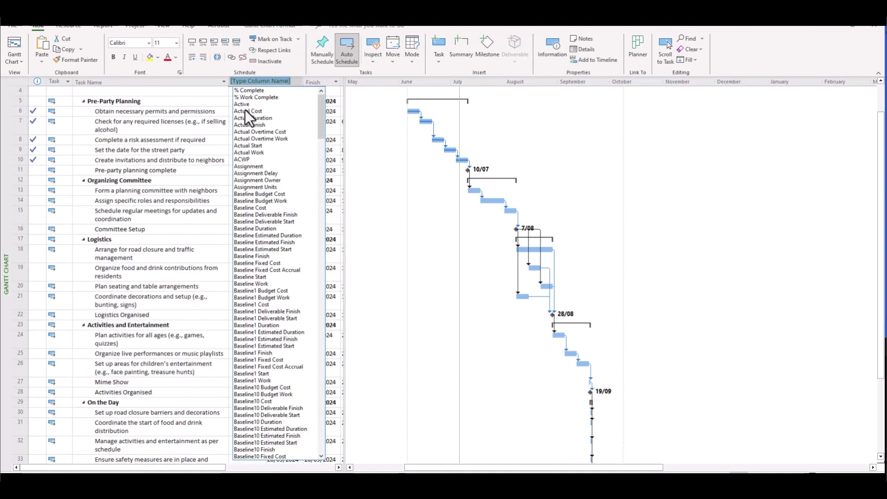
type("date1")
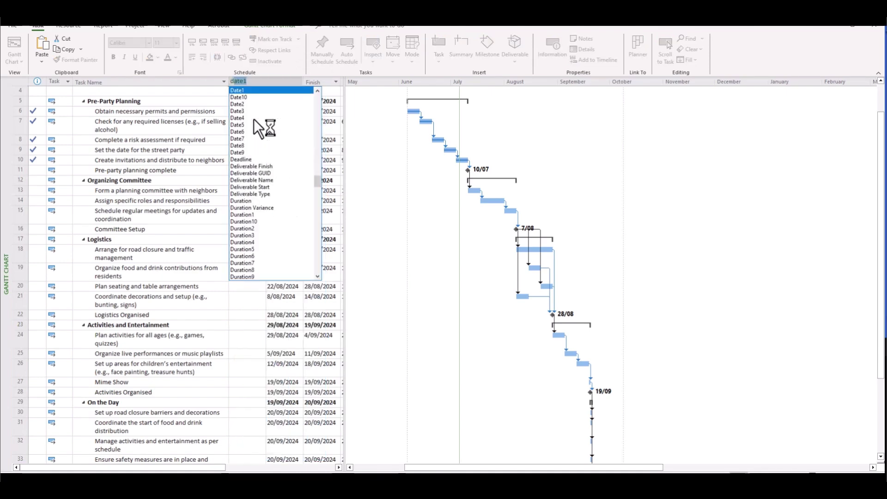
left_click(249, 200)
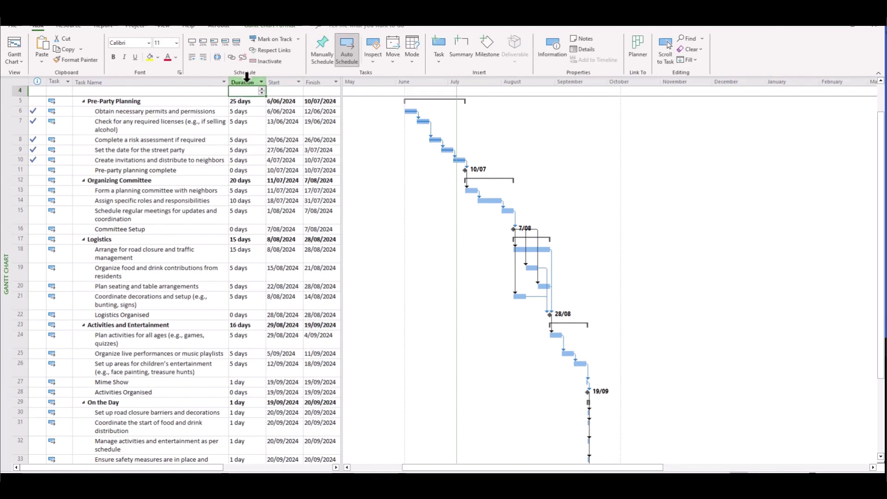
left_click(246, 78)
right_click(246, 83)
left_click(276, 173)
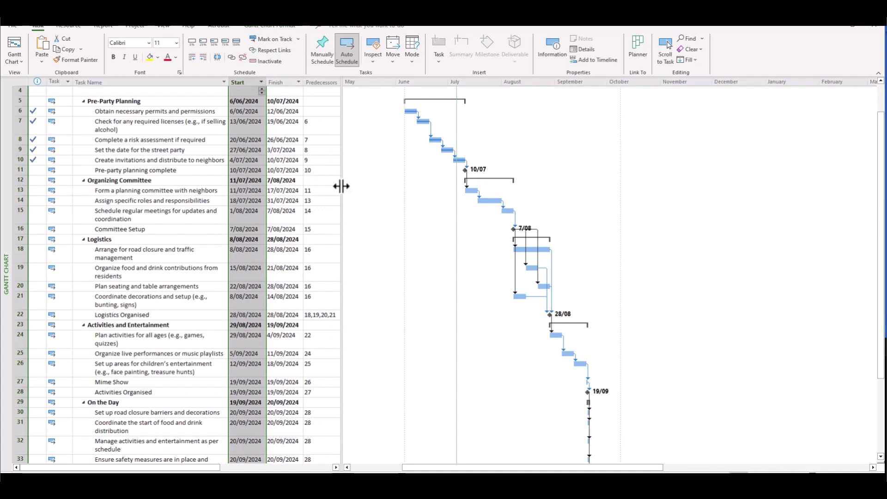
left_click_drag(341, 186, 309, 189)
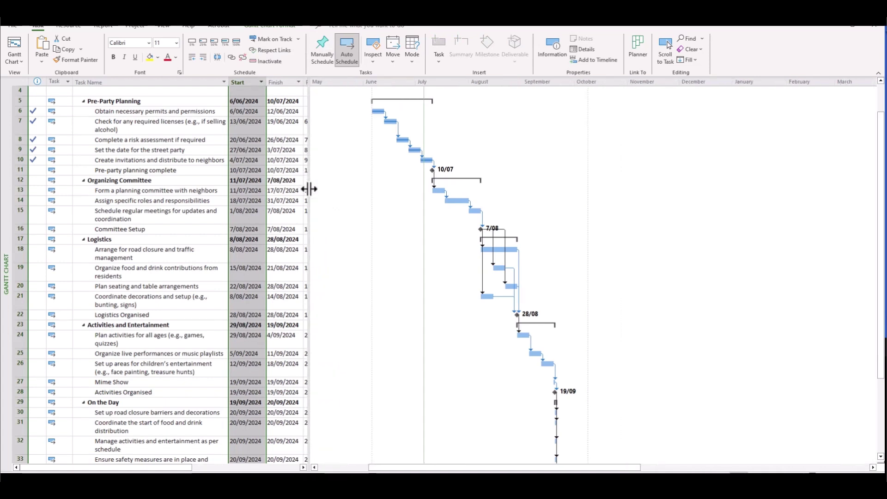
left_click_drag(73, 82, 40, 85)
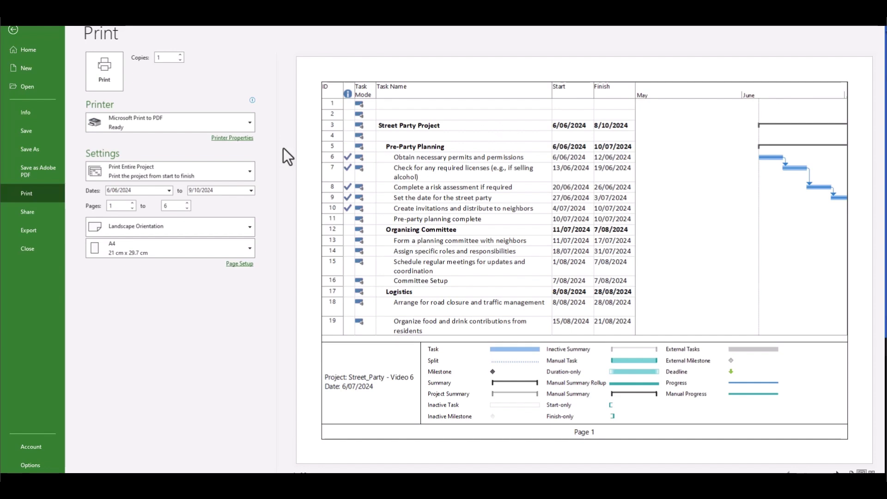
Print a specific date range and change its start date to 7/06/2024
left_click(248, 172)
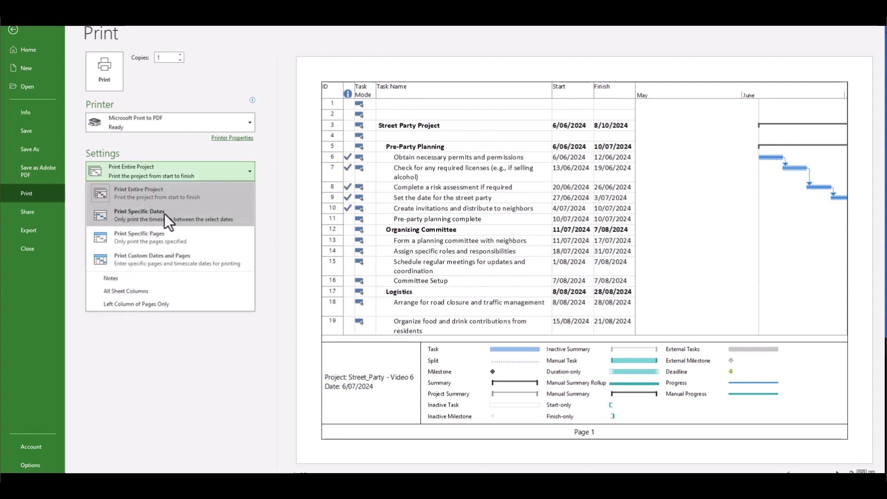
left_click(151, 218)
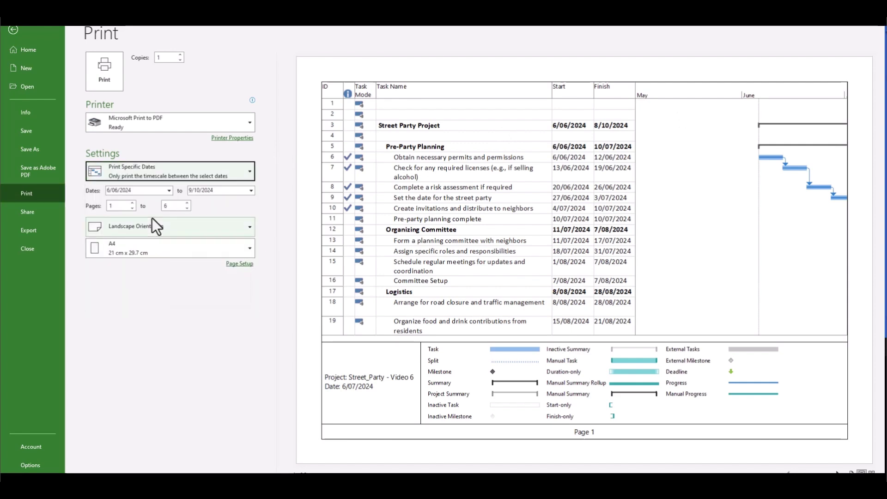
left_click(112, 191)
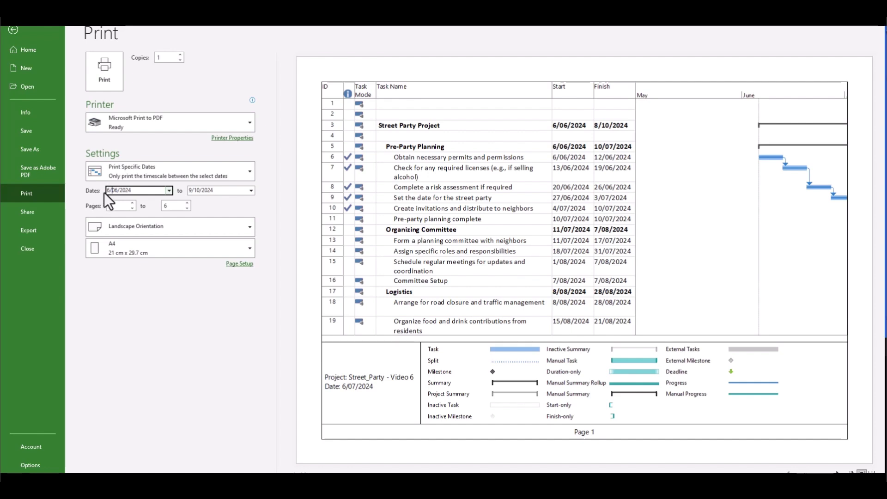
left_click_drag(105, 192, 115, 191)
type("7/06/")
key("Return")
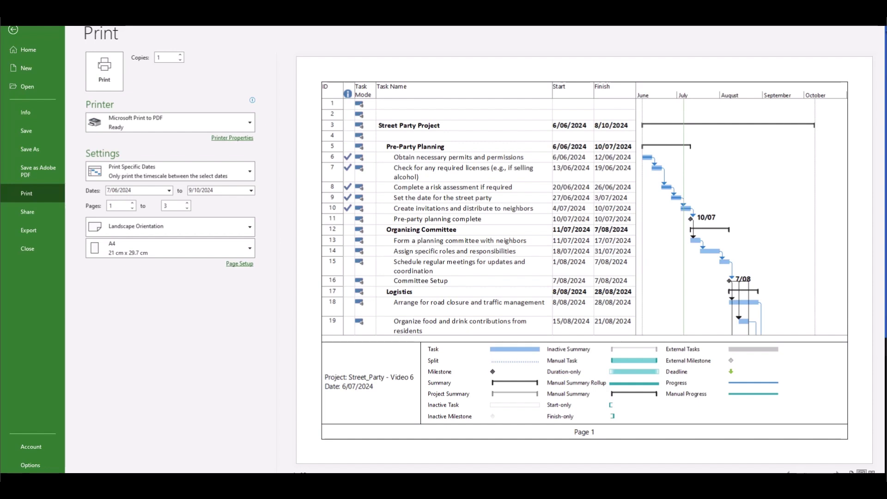
In Page Setup, set the Legend option to None
left_click(239, 265)
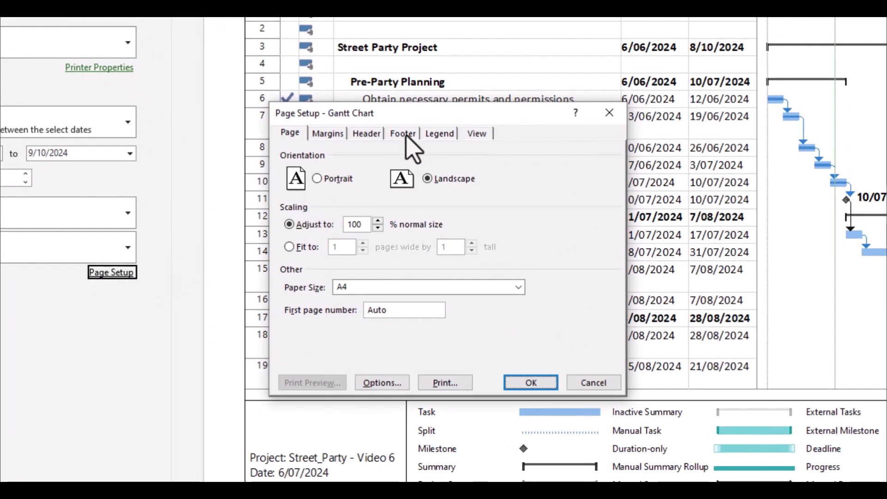
left_click(437, 134)
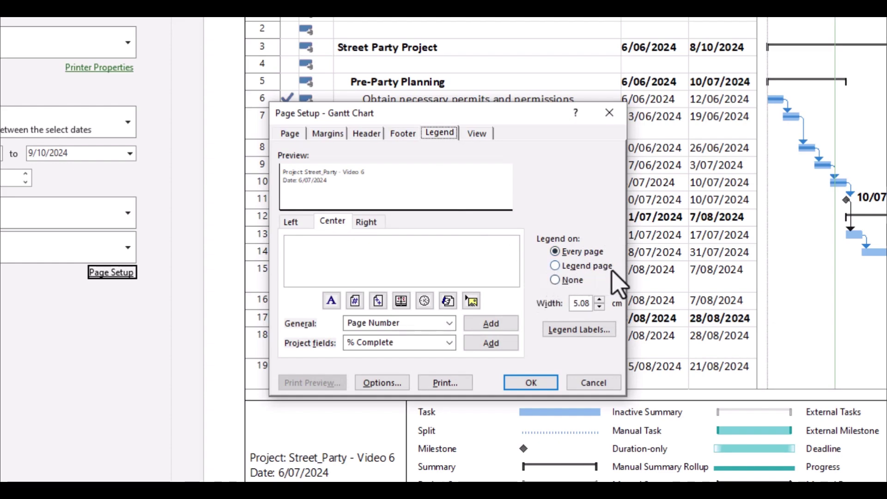
left_click(559, 282)
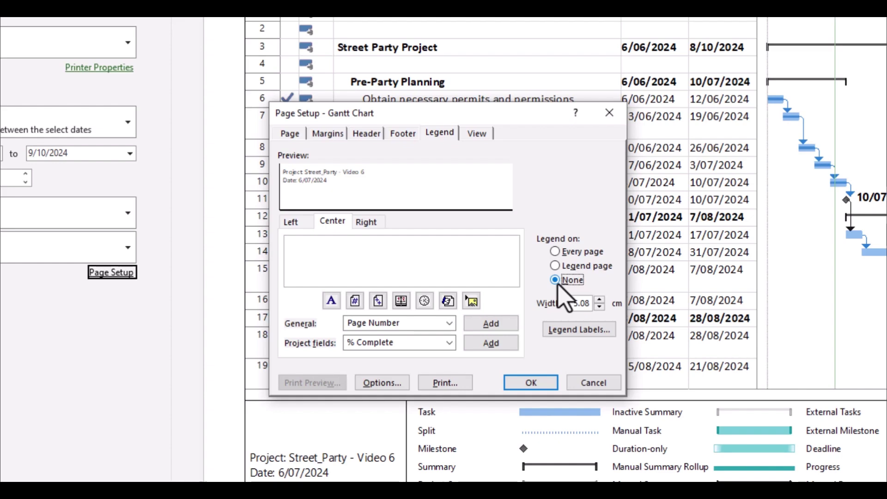
left_click(537, 382)
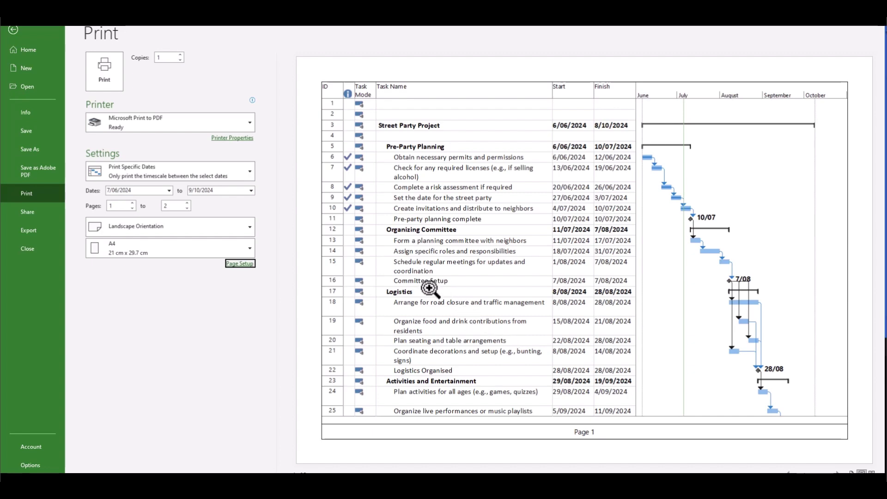
Lower the top print margin to 0.8 cm in Page Setup and check both preview pages
left_click(837, 472)
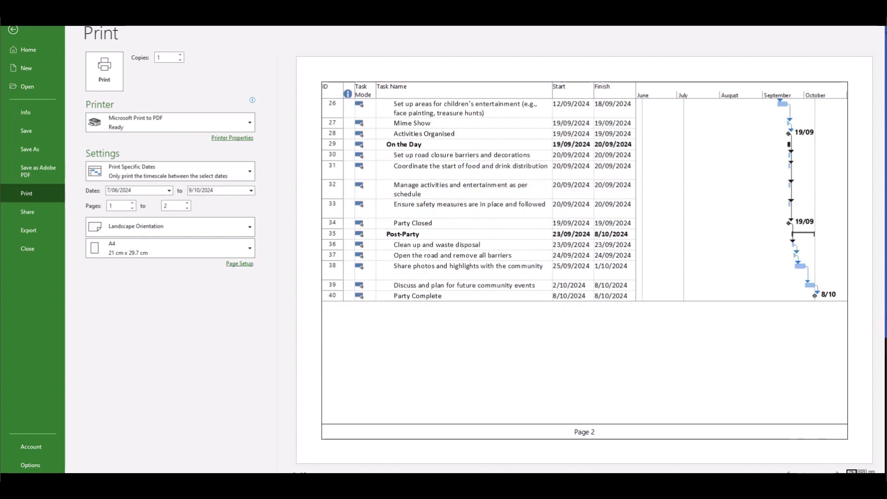
left_click(788, 472)
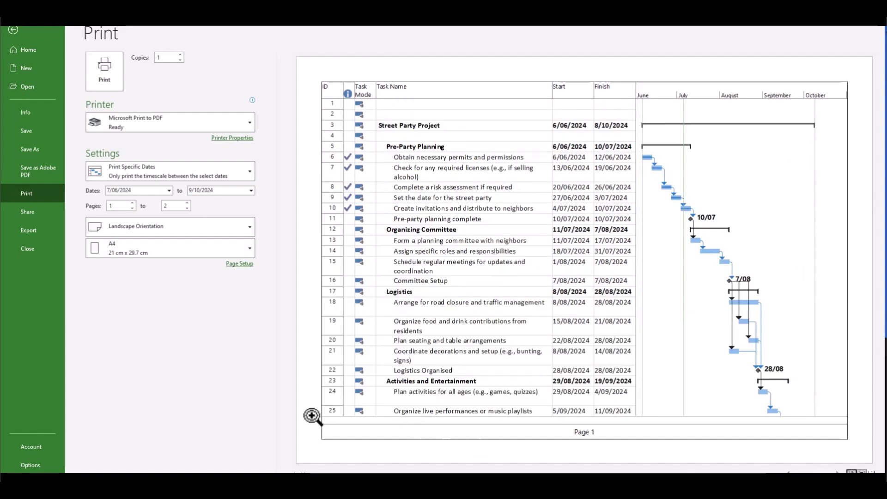
left_click(239, 265)
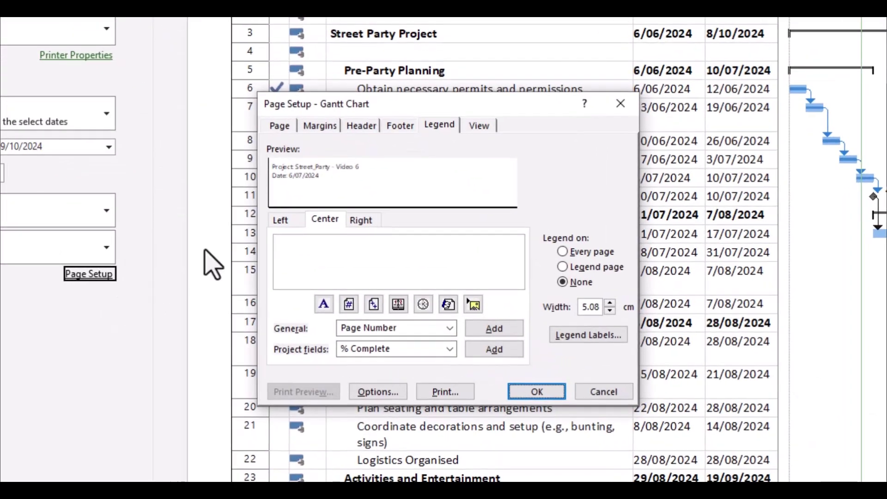
left_click(320, 127)
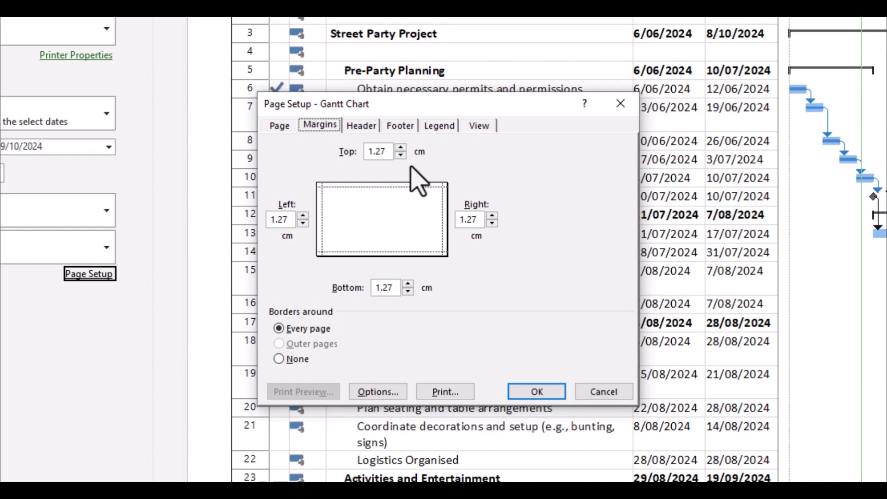
left_click(400, 155)
left_click(401, 155)
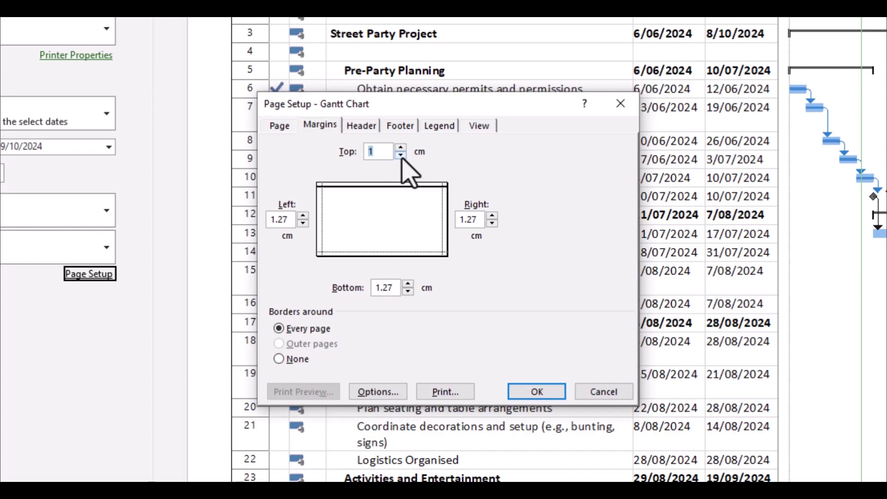
left_click(400, 155)
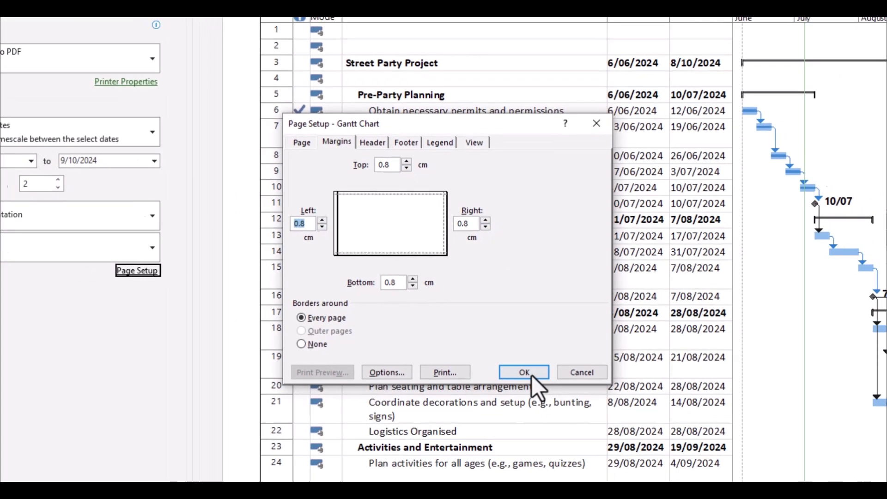
left_click(532, 373)
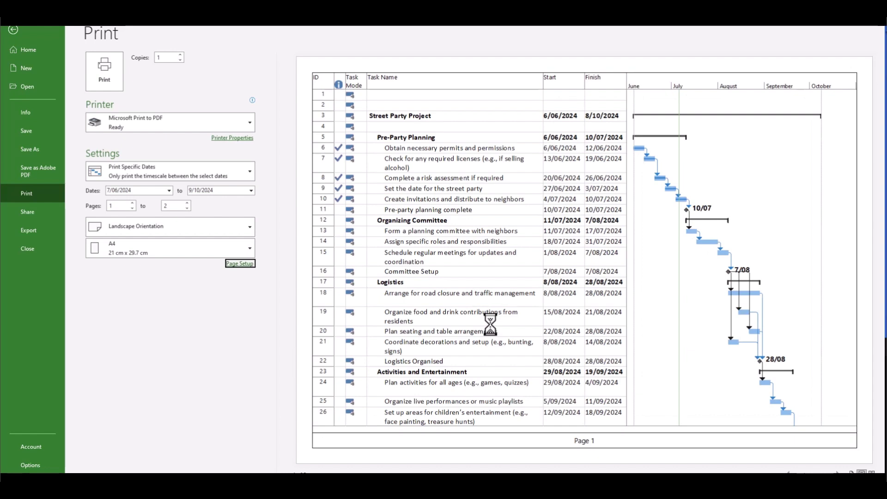
left_click(822, 471)
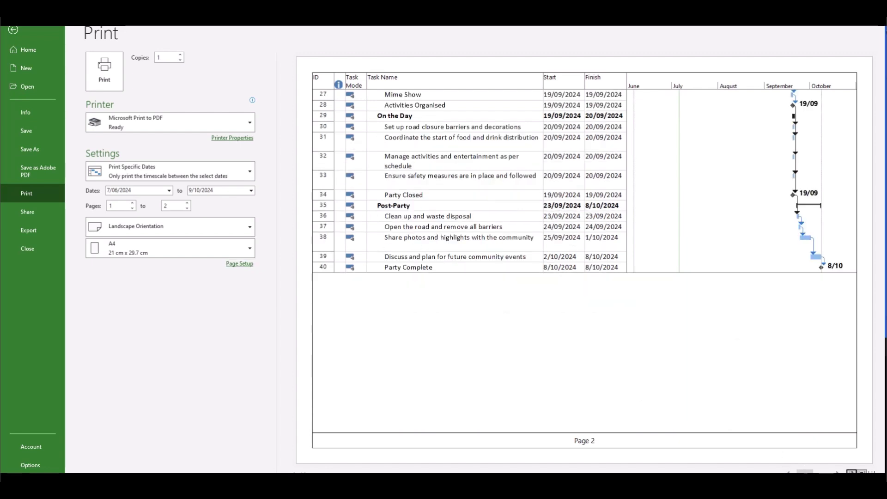
left_click(805, 471)
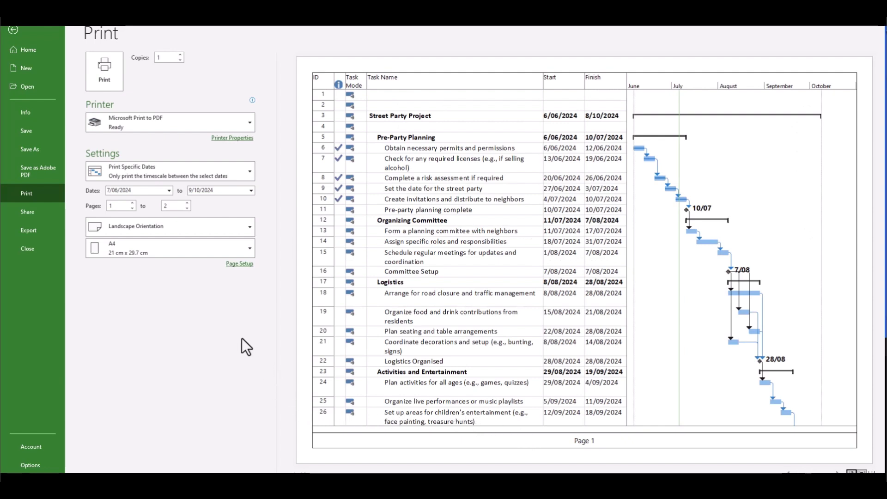
Reduce the Page Setup scaling to 80% of normal size and review both preview pages
left_click(236, 267)
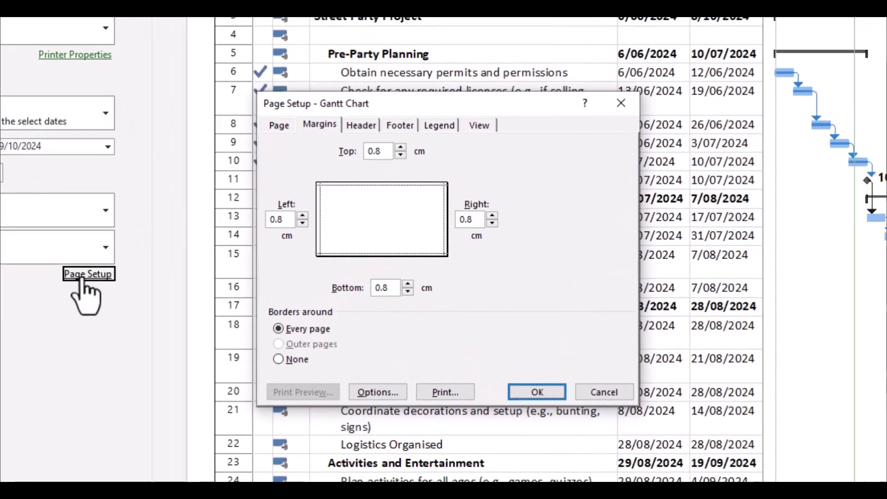
left_click(349, 178)
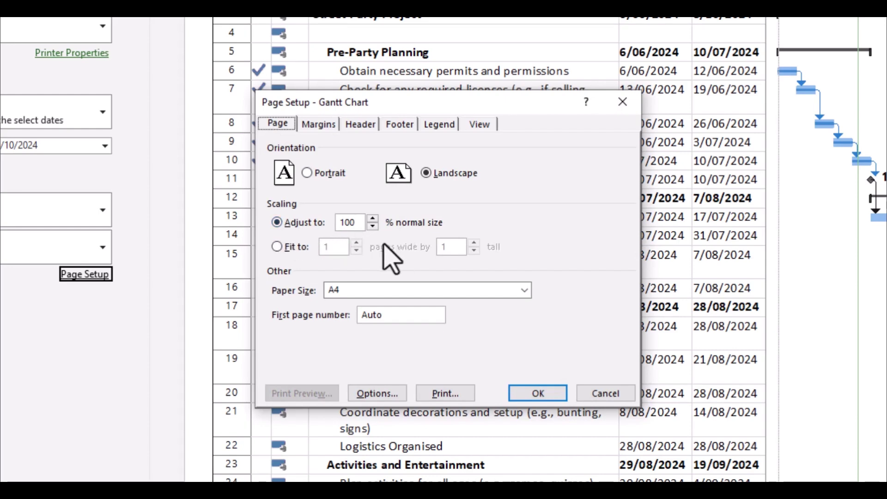
left_click(372, 226)
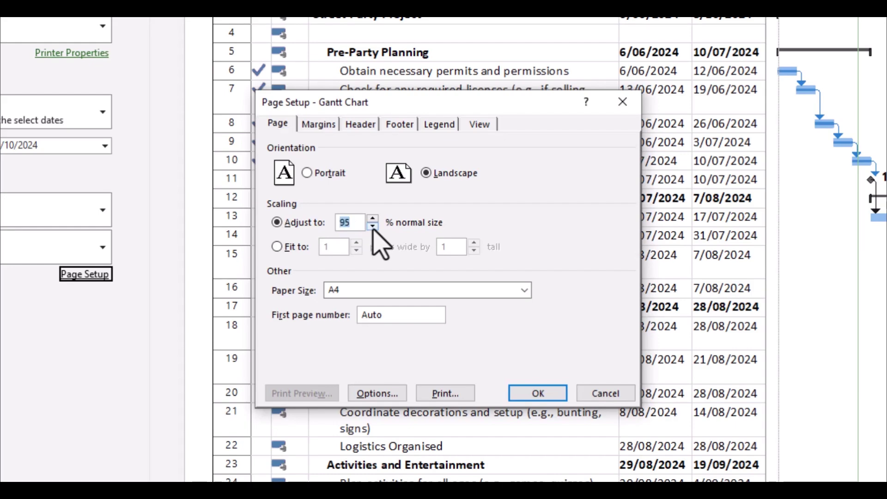
left_click(538, 394)
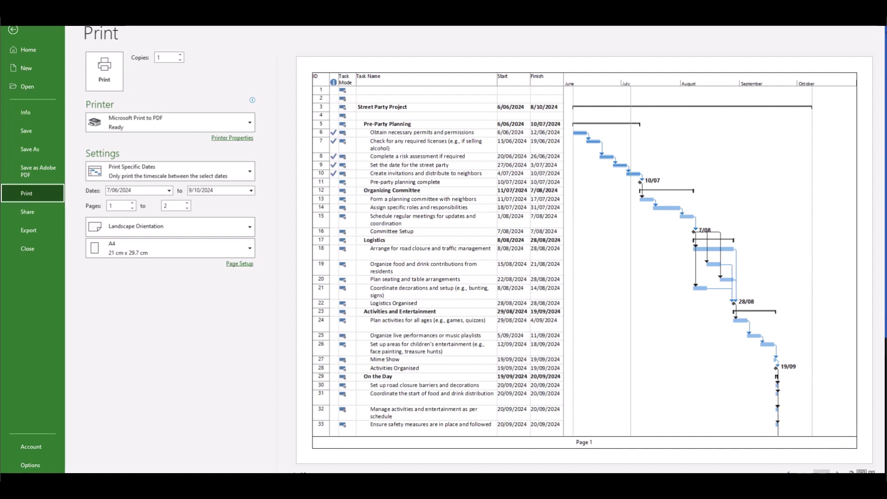
left_click(837, 472)
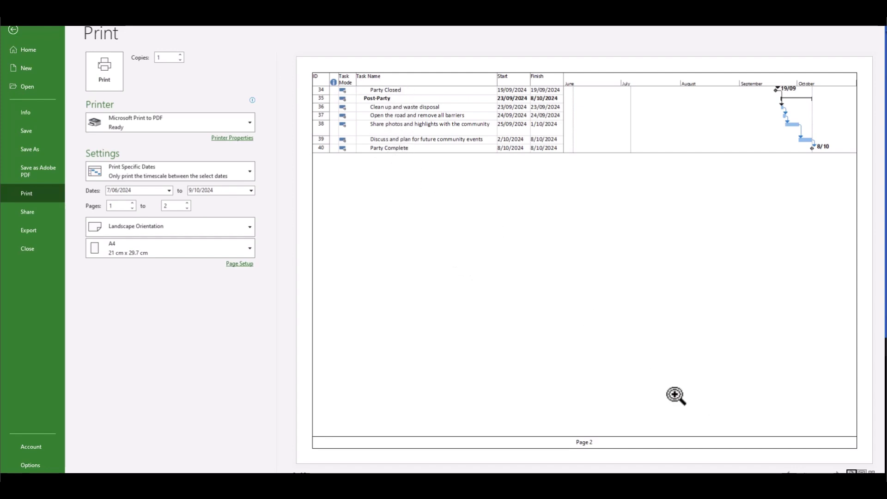
left_click(788, 472)
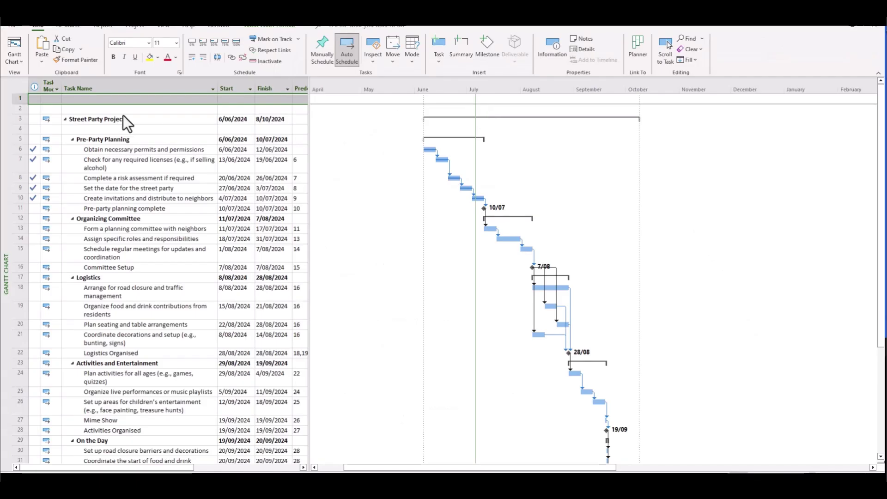
Delete the blank rows at the top of the task list
left_click(20, 98)
key("Delete")
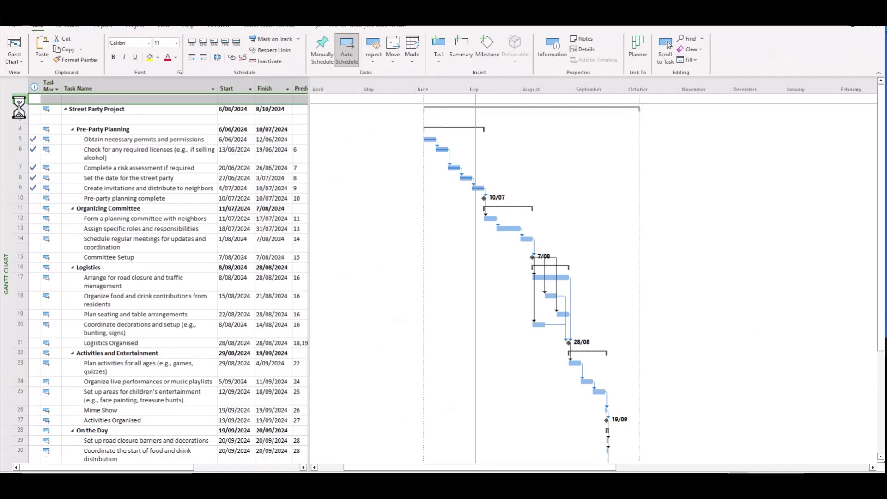
key("Delete")
key("Delete")
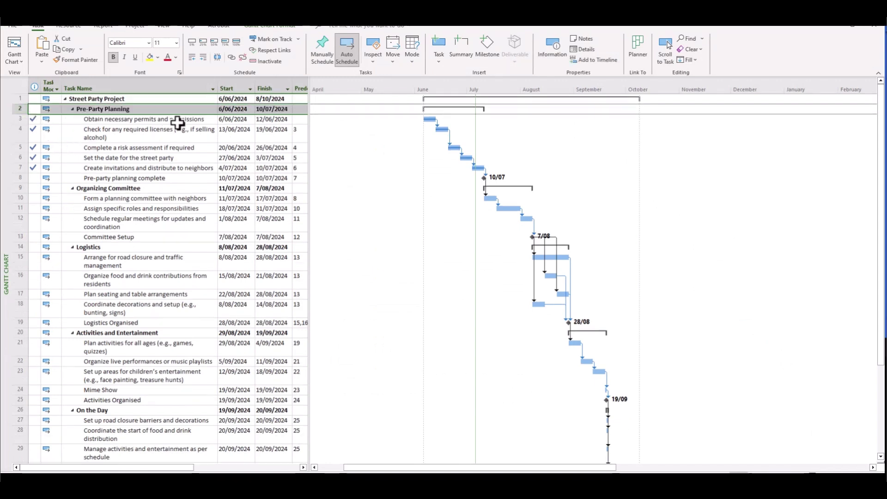
Widen the Task Name column and the table area, then open the print preview
left_click_drag(215, 88, 232, 88)
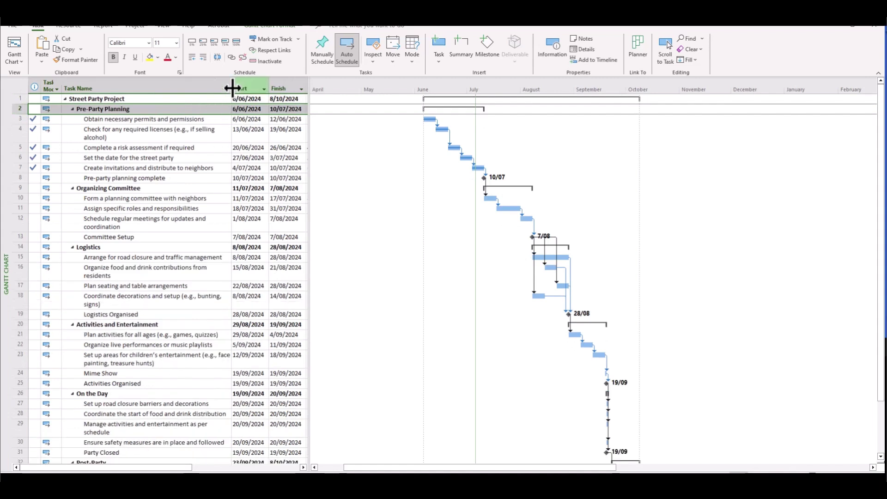
left_click_drag(309, 134, 318, 135)
left_click_drag(232, 88, 242, 83)
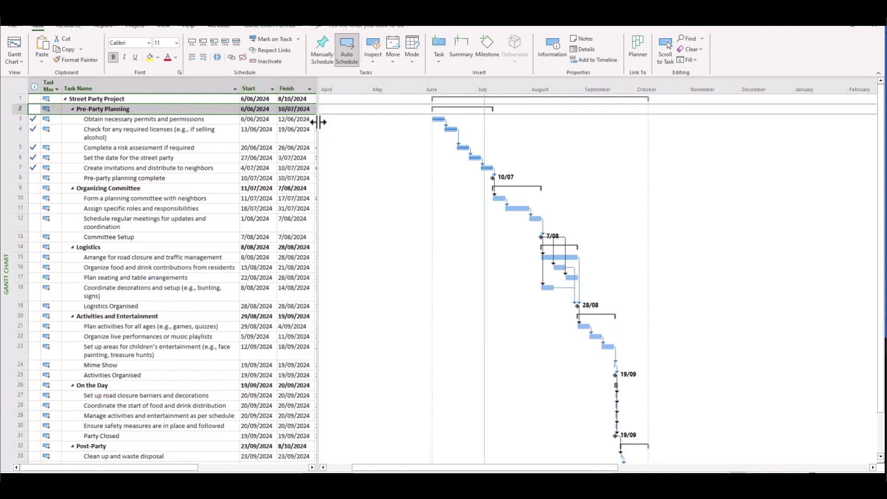
left_click_drag(317, 119, 329, 119)
left_click_drag(239, 83, 248, 83)
key("ctrl+p")
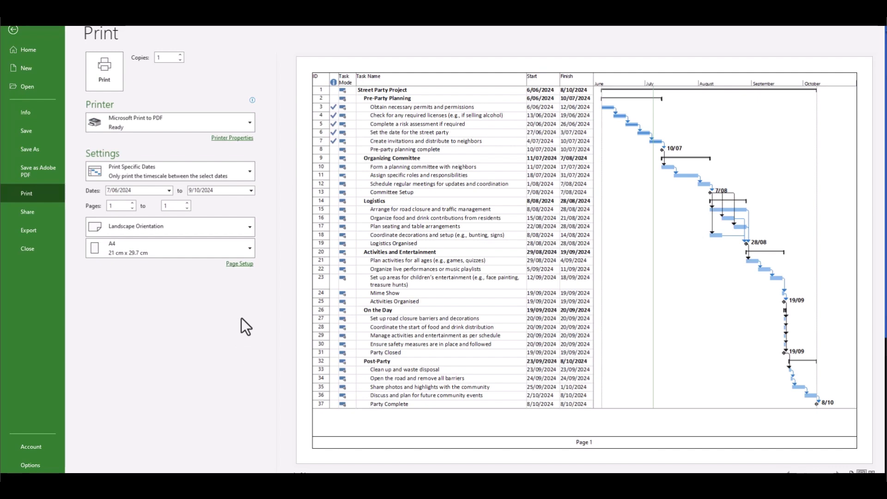
Set the Page Setup scaling to 85% of normal size
left_click(244, 267)
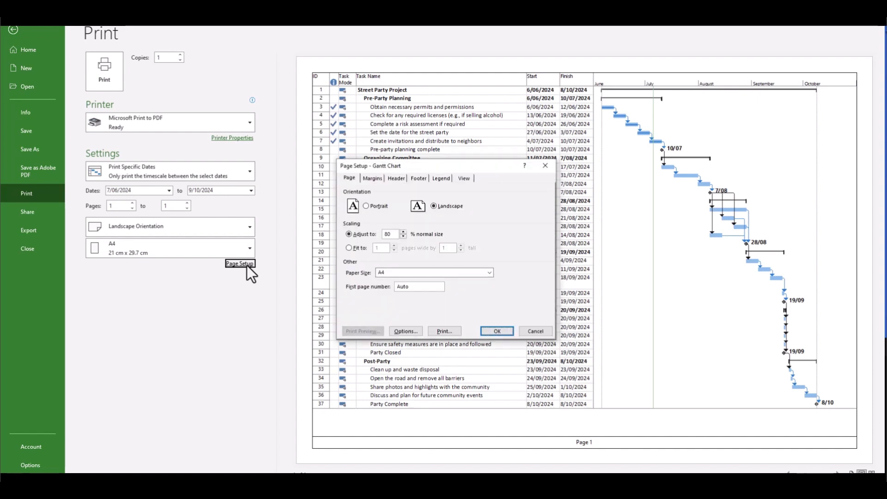
left_click(403, 232)
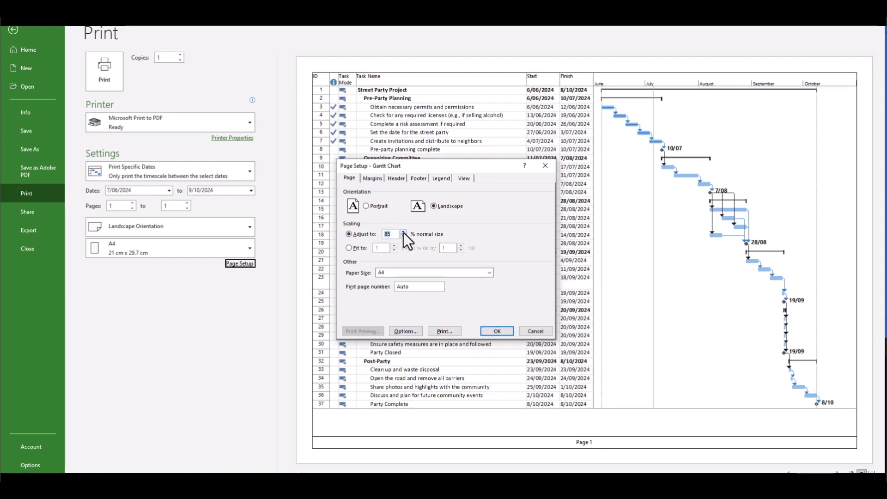
left_click(492, 332)
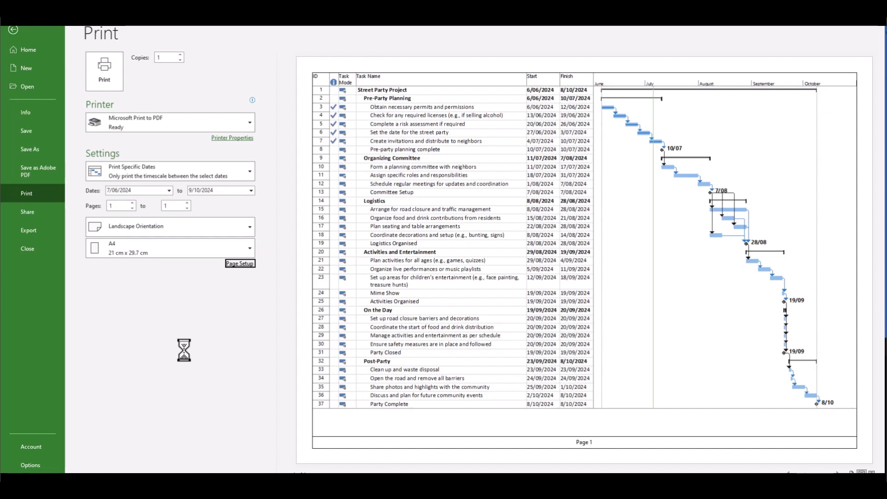